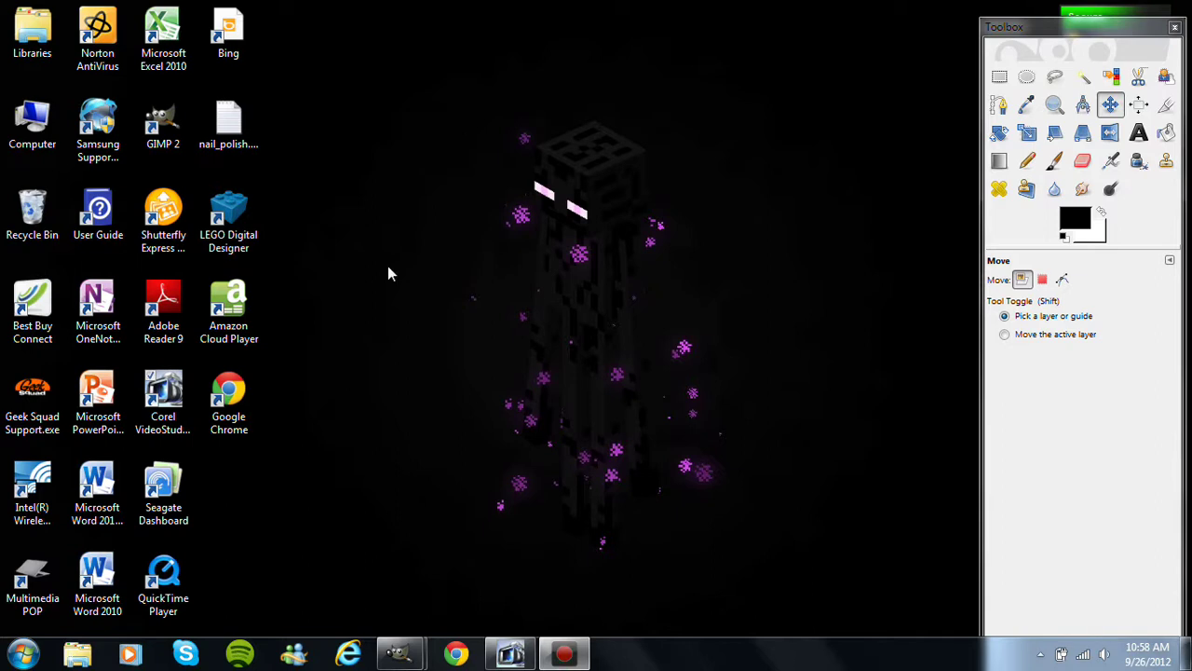
Step: Search Google for 'gimp'
mouse_move(422, 658)
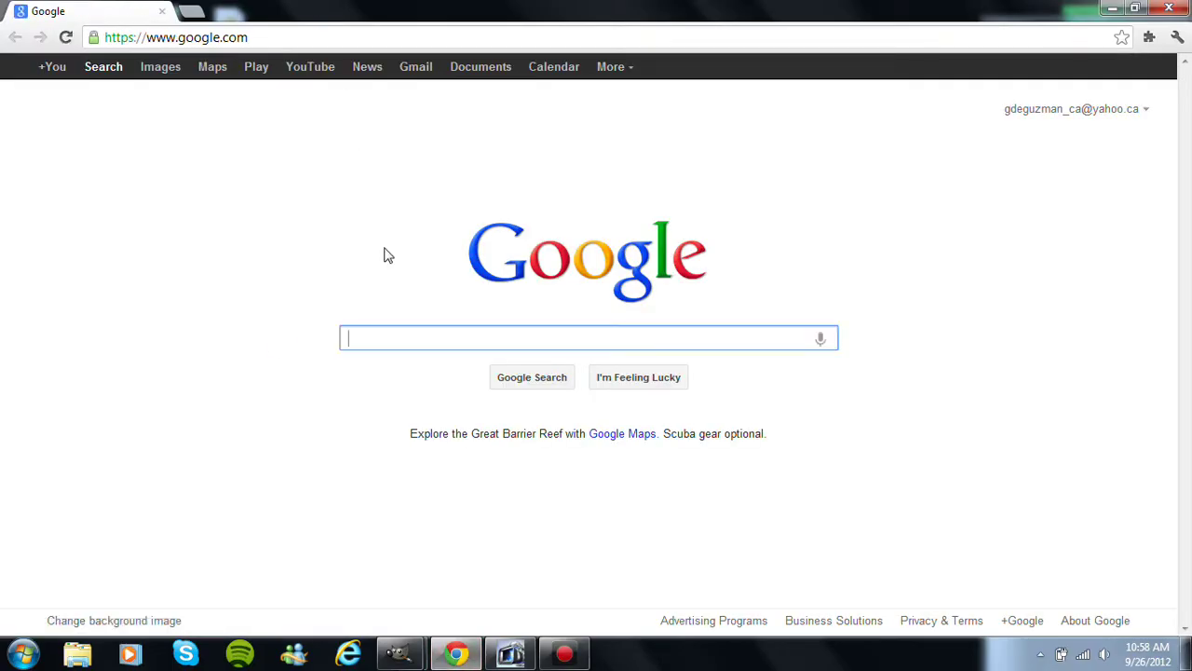
type("gimp")
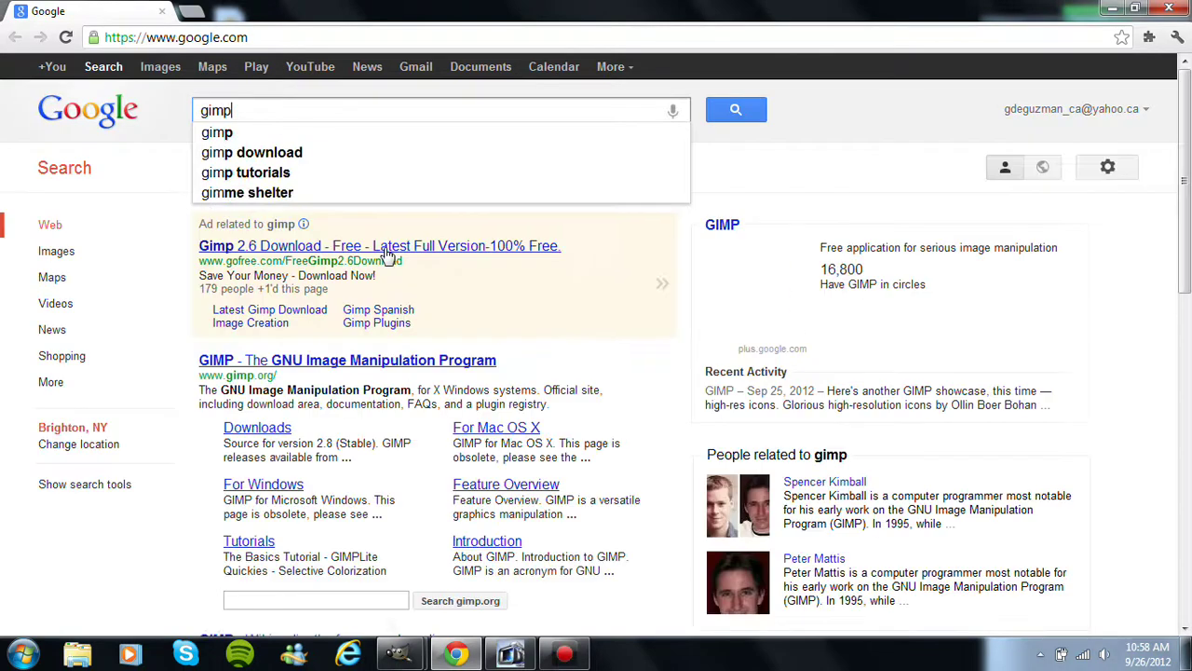
key("Down")
key("Down")
key("Down")
key("Down")
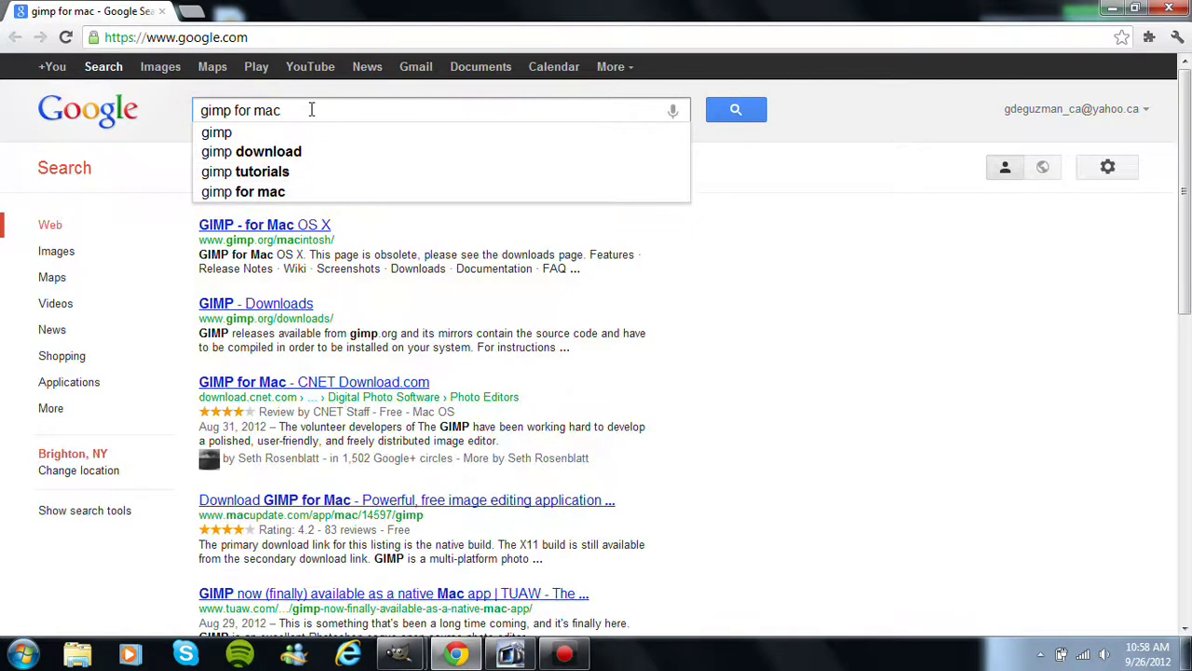
key("BackSpace")
key("BackSpace")
key("BackSpace")
key("BackSpace")
key("BackSpace")
key("BackSpace")
key("BackSpace")
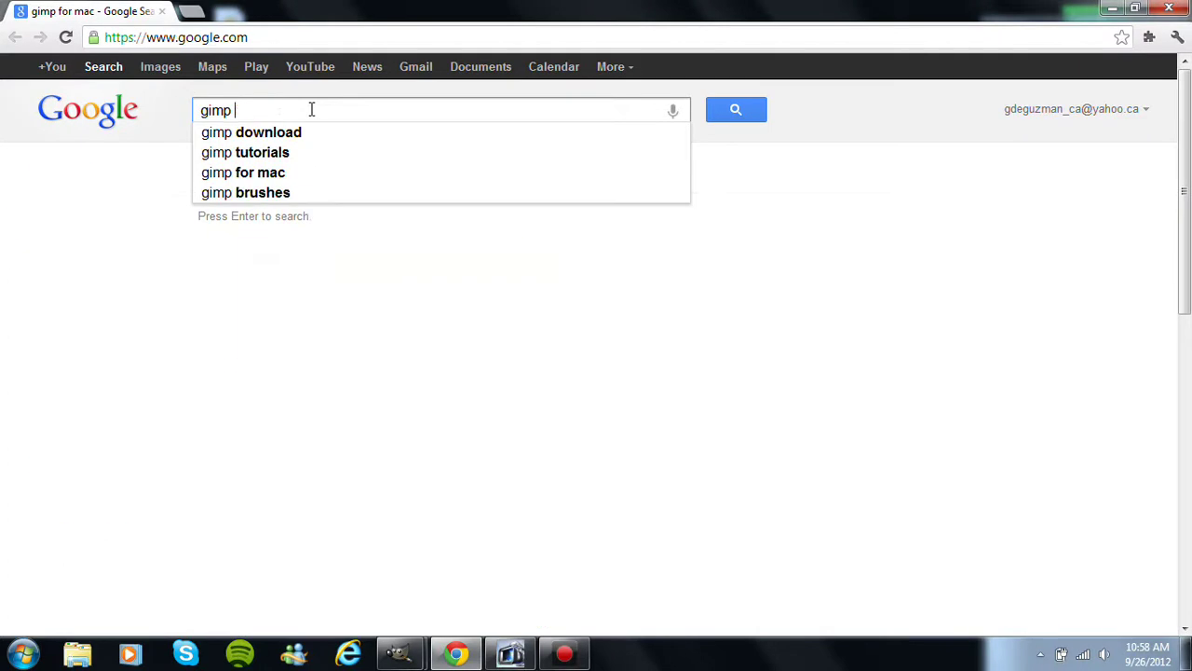
key("BackSpace")
key("Return")
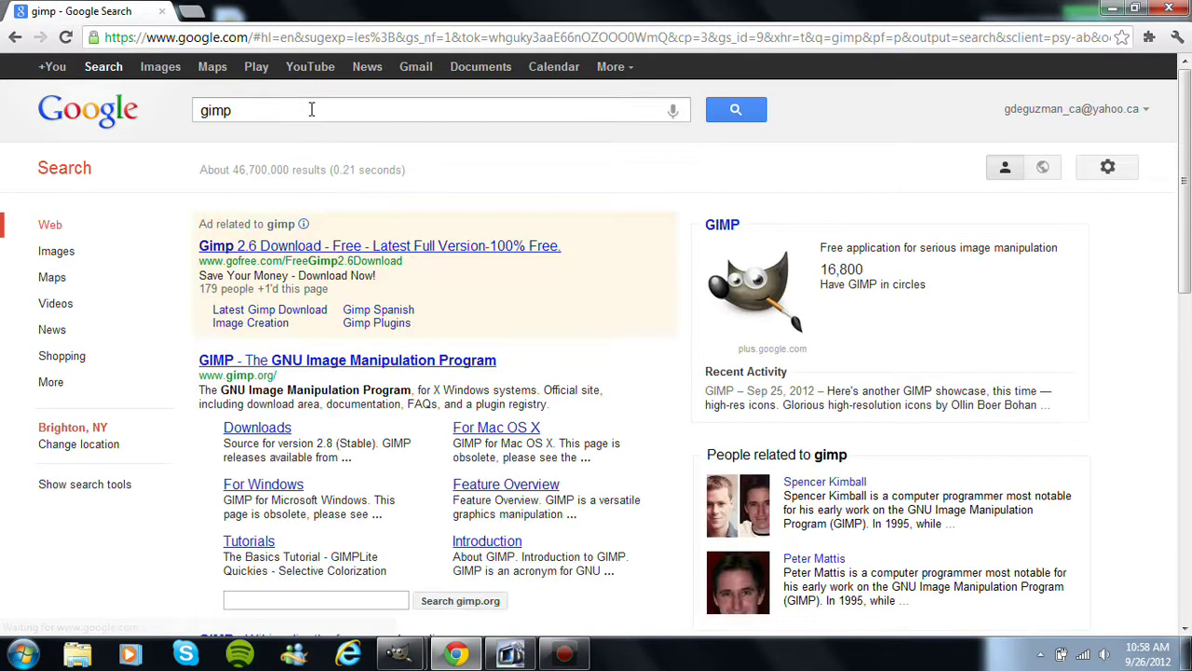
Step: Peek at the sponsored GIMP 2.6 download result, go back, and enter gimp.org as the address
left_click(372, 246)
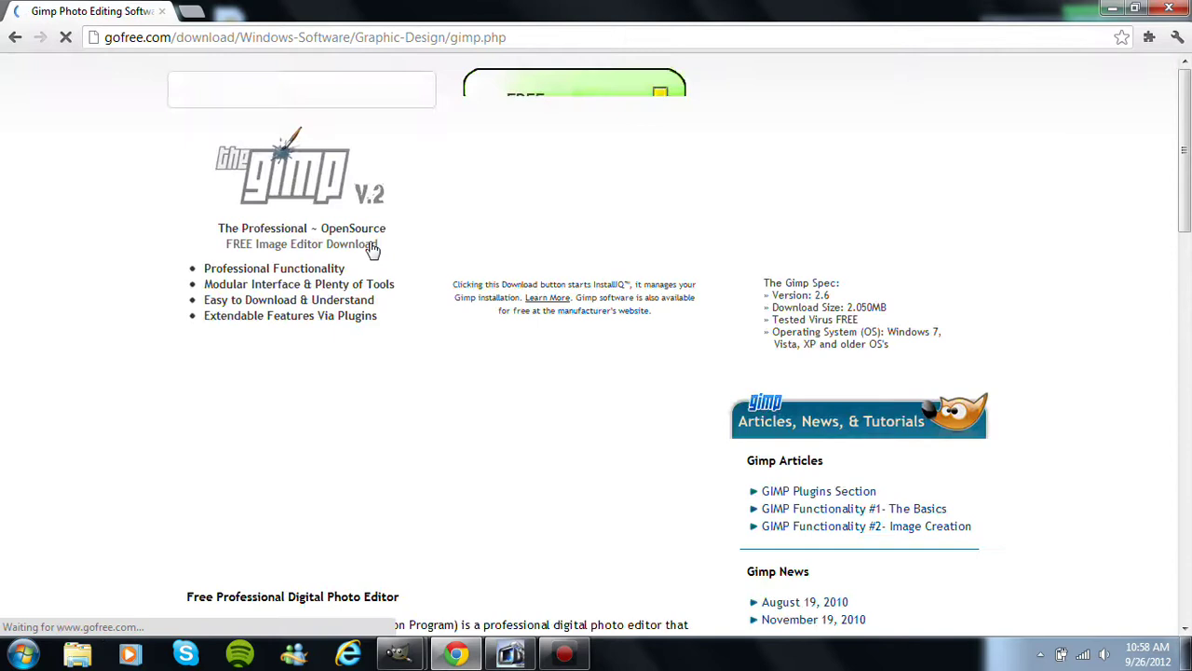
left_click(14, 41)
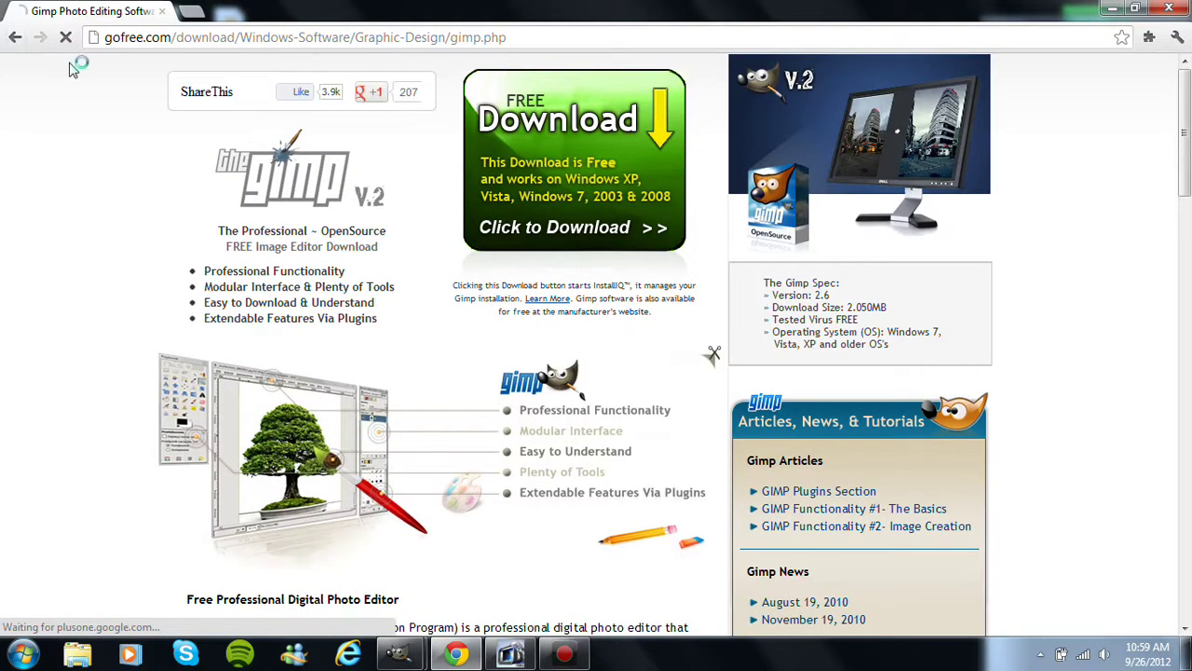
left_click(362, 38)
key("BackSpace")
type("gi")
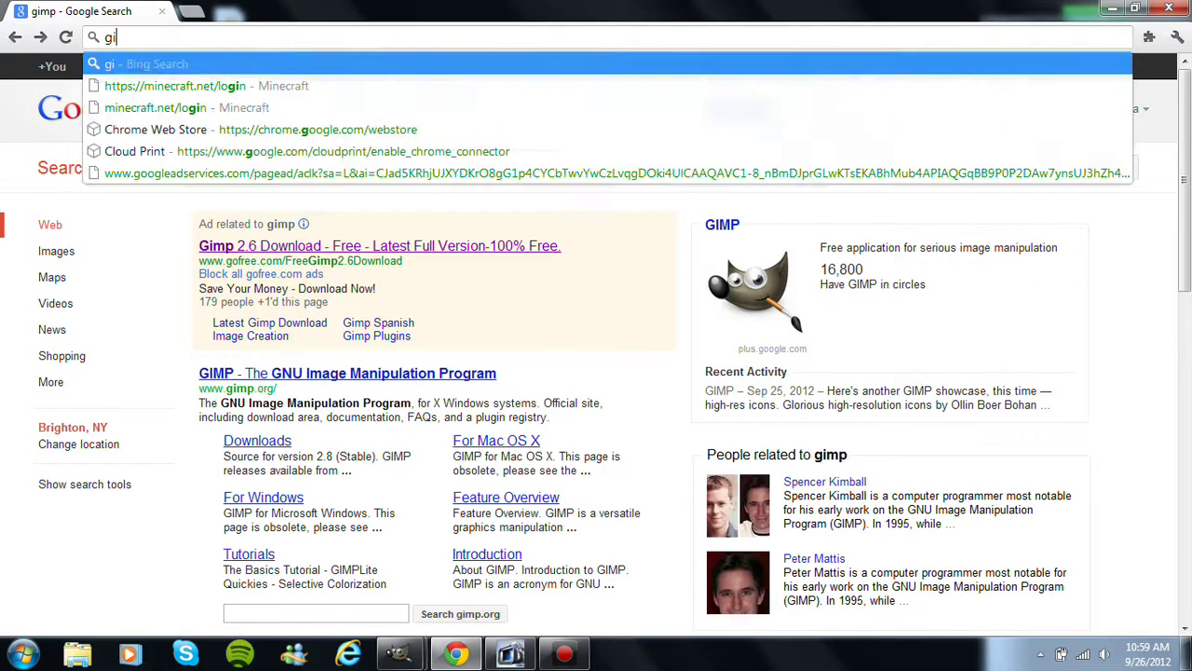
type("mp")
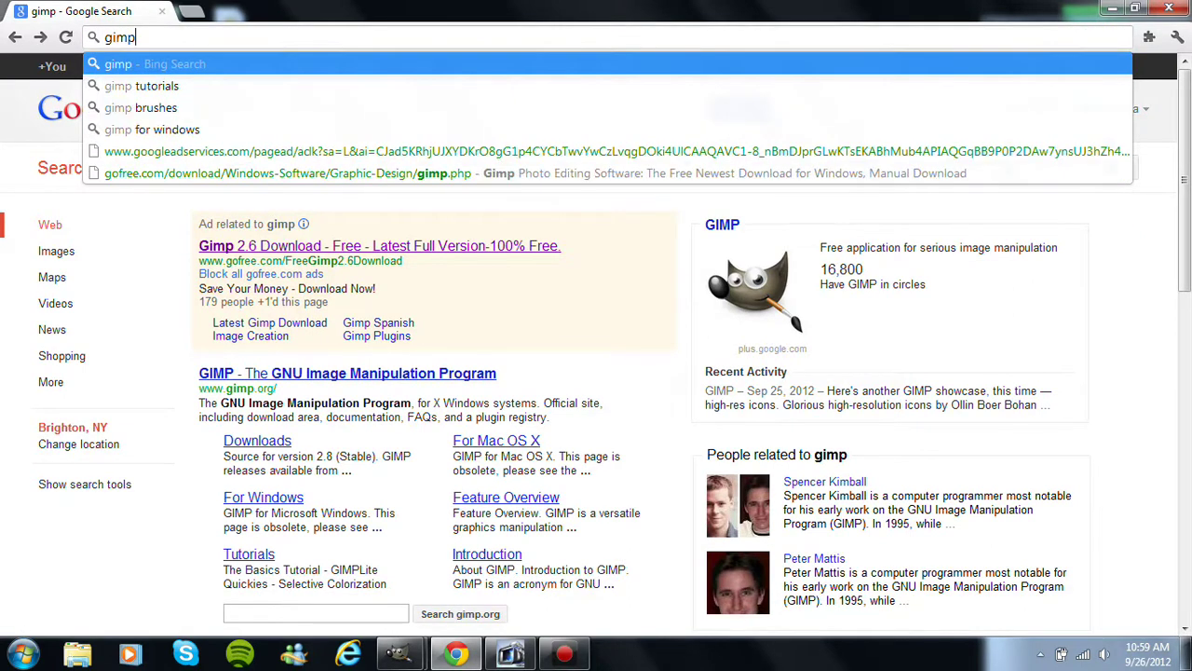
type(".")
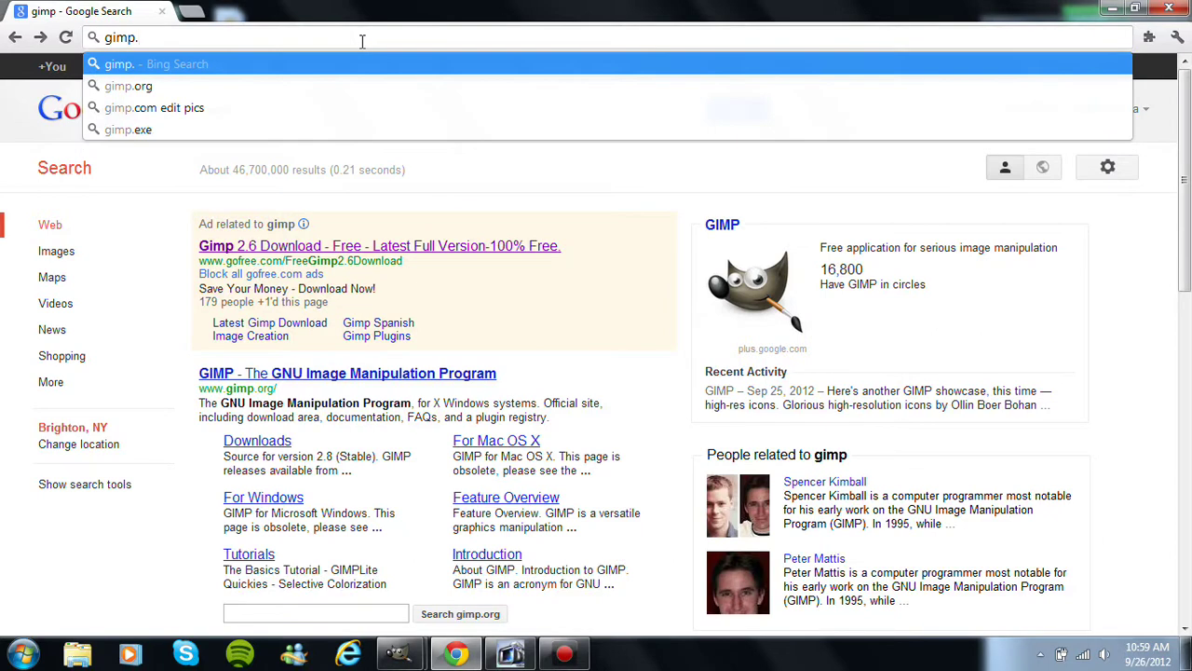
type("org")
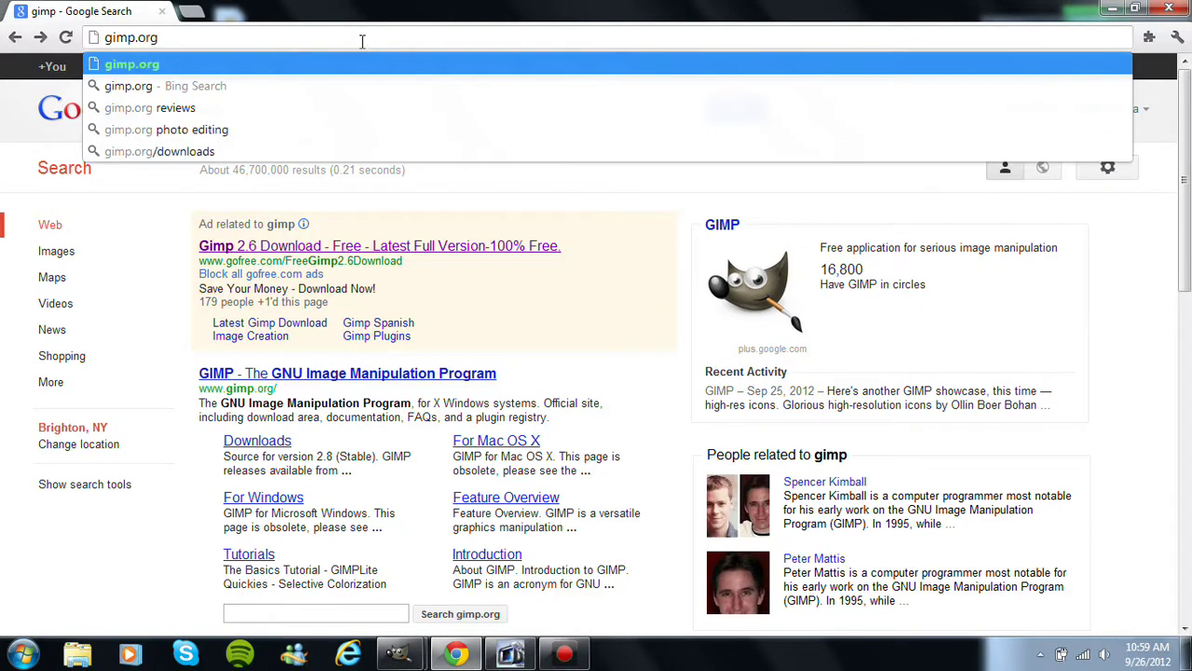
key("Return")
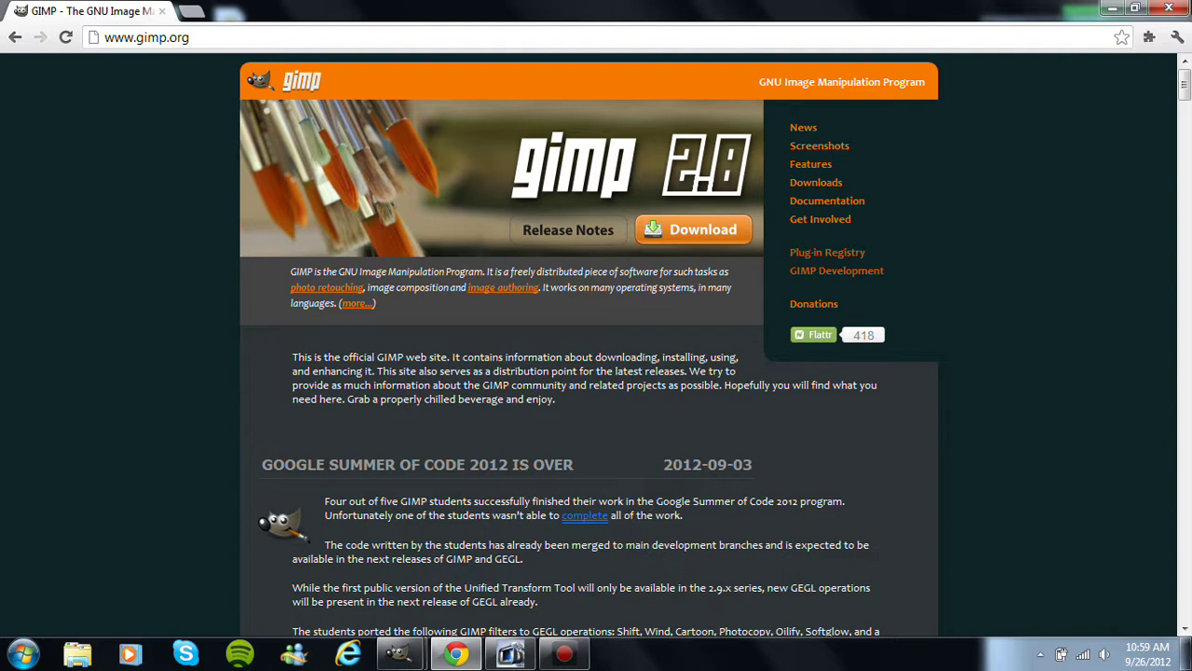
Step: Close Chrome and bring GIMP's DSCN0897 Lego photo window to the front
left_click(1180, 8)
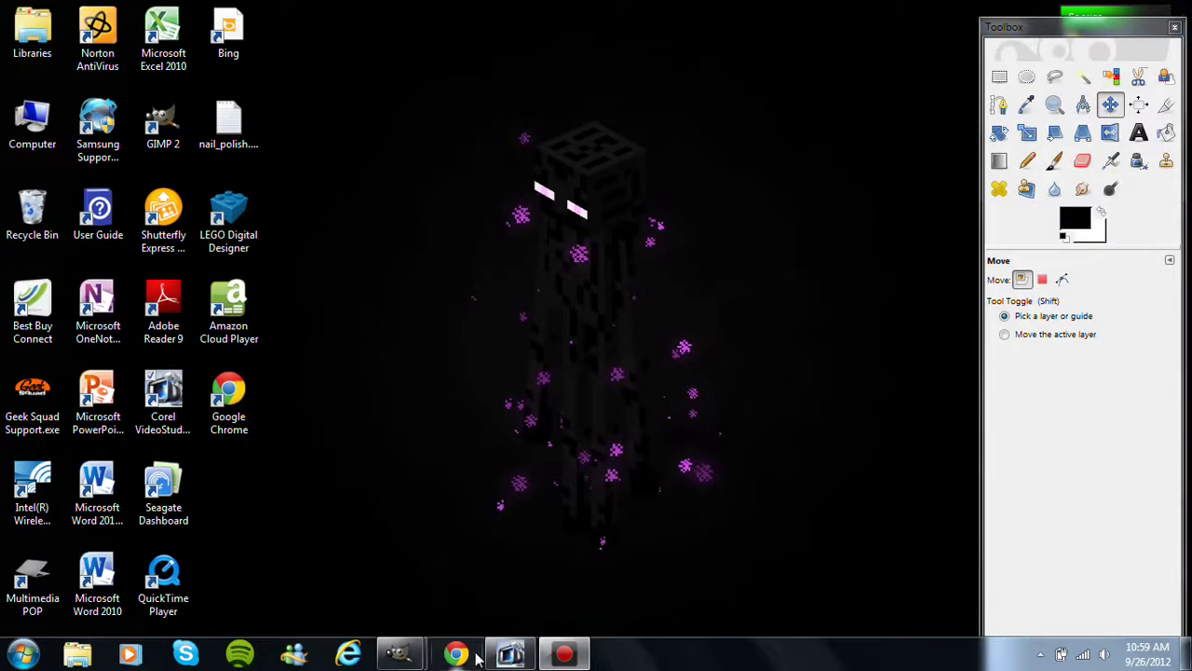
mouse_move(417, 658)
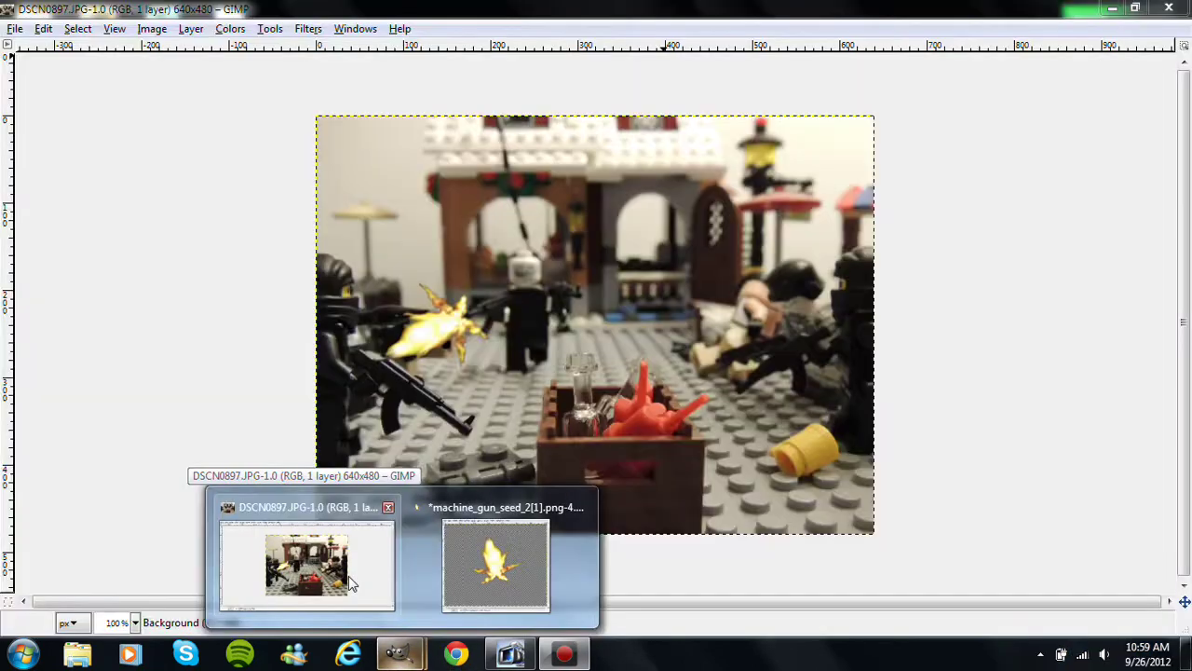
left_click(352, 583)
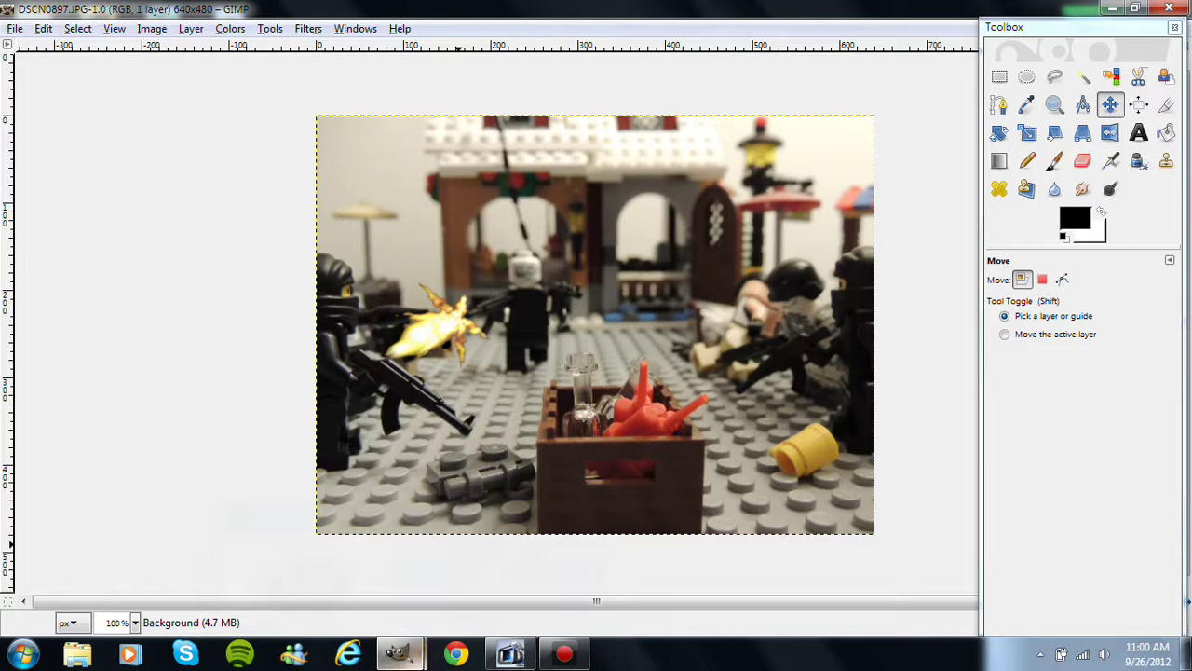
left_click(481, 570)
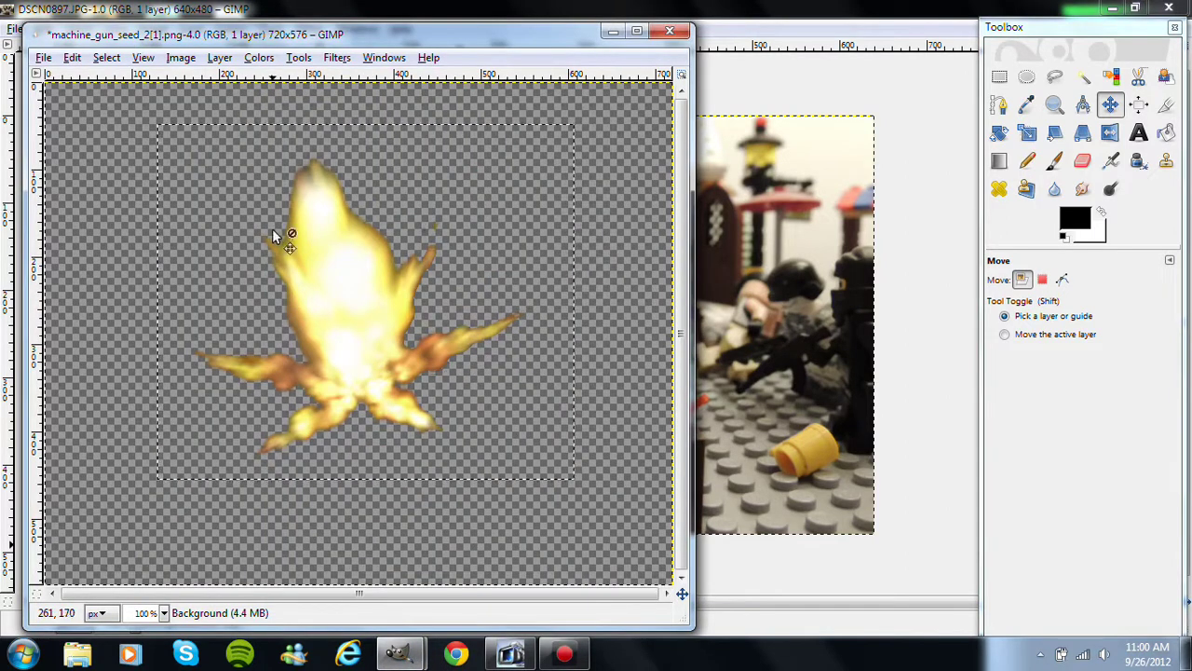
left_click(219, 58)
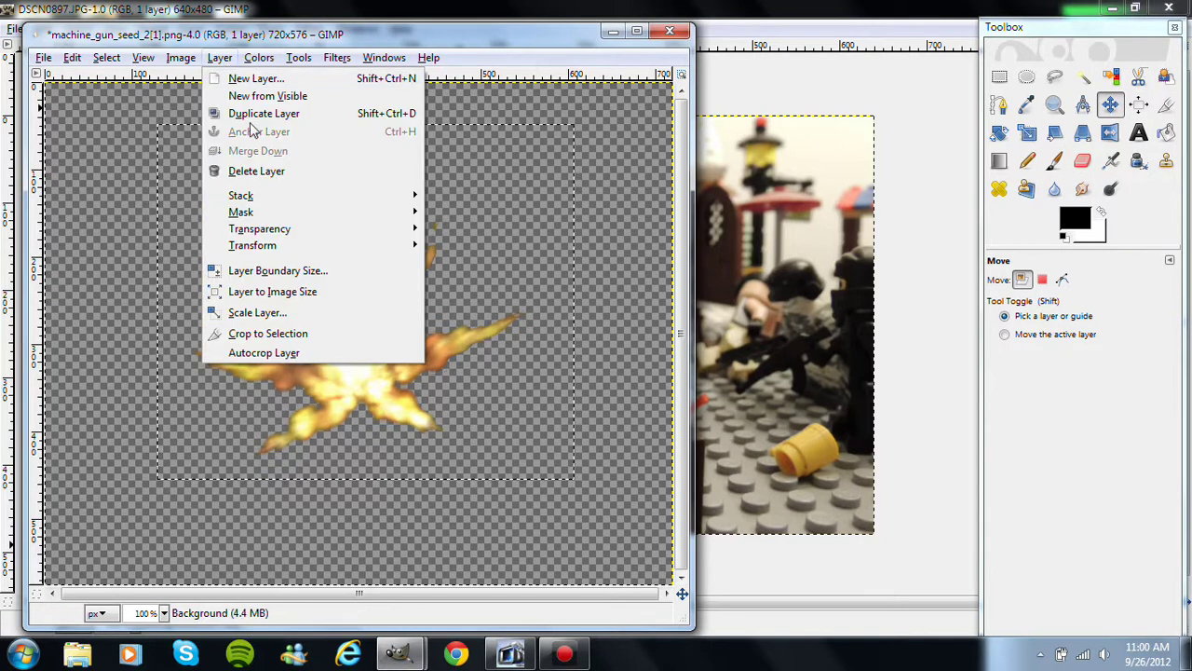
mouse_move(284, 233)
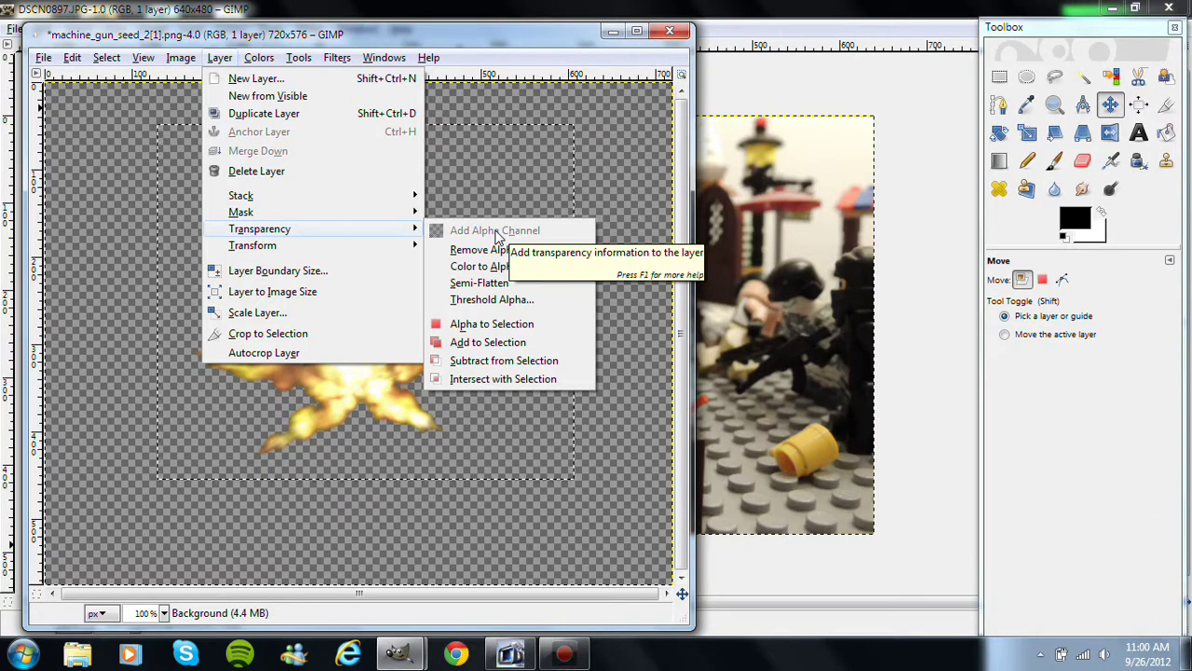
left_click(105, 380)
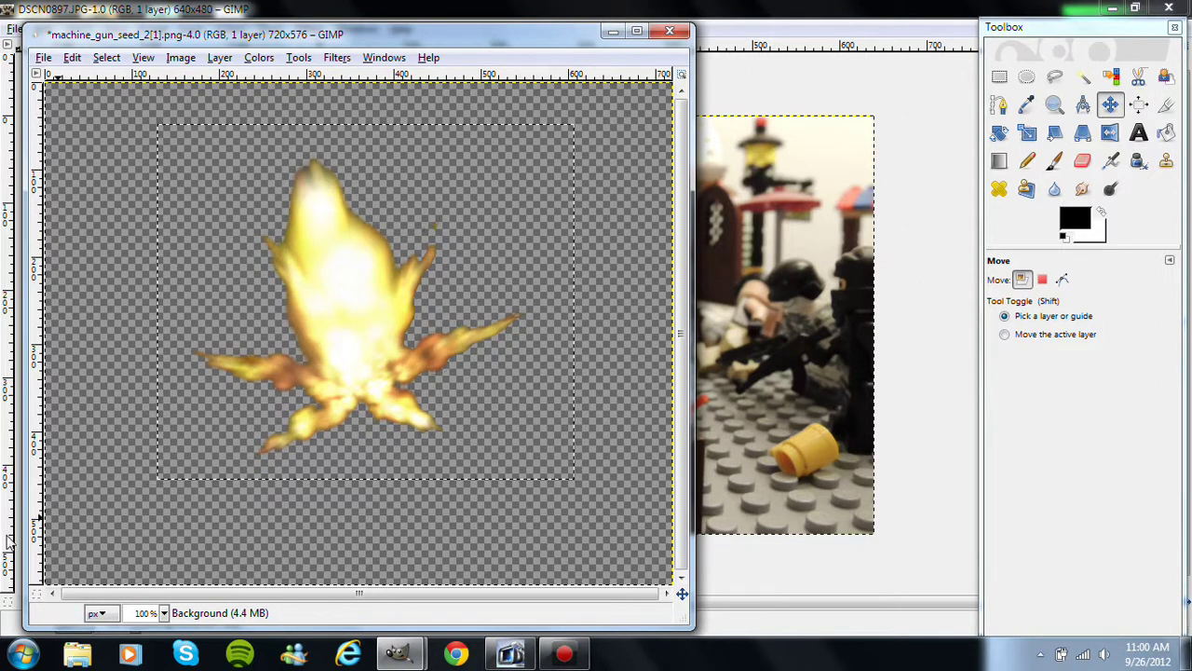
Step: Copy the selected explosion and paste it into the DSCN0897 Lego photo as a floating selection
right_click(308, 391)
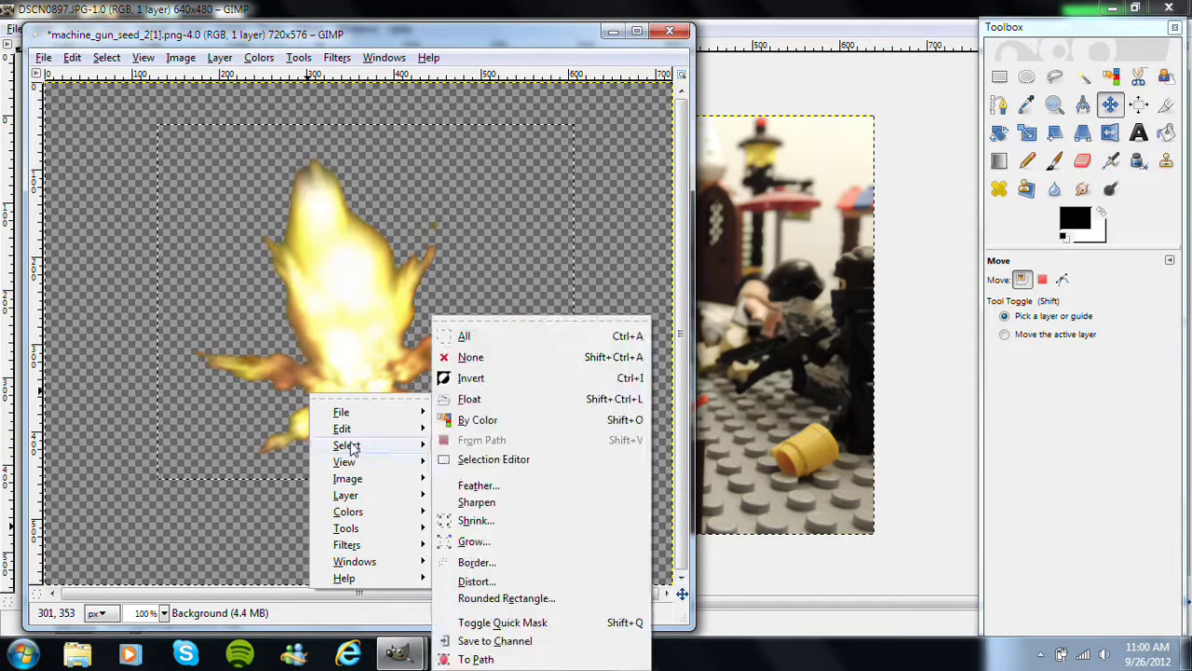
mouse_move(344, 431)
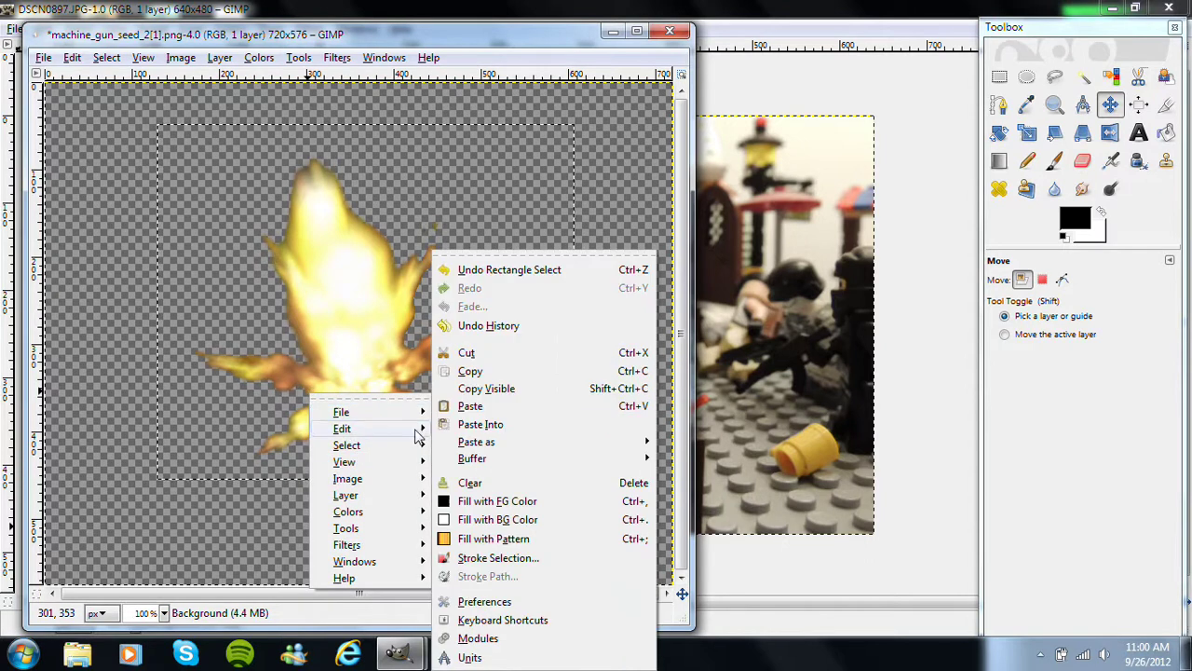
left_click(471, 371)
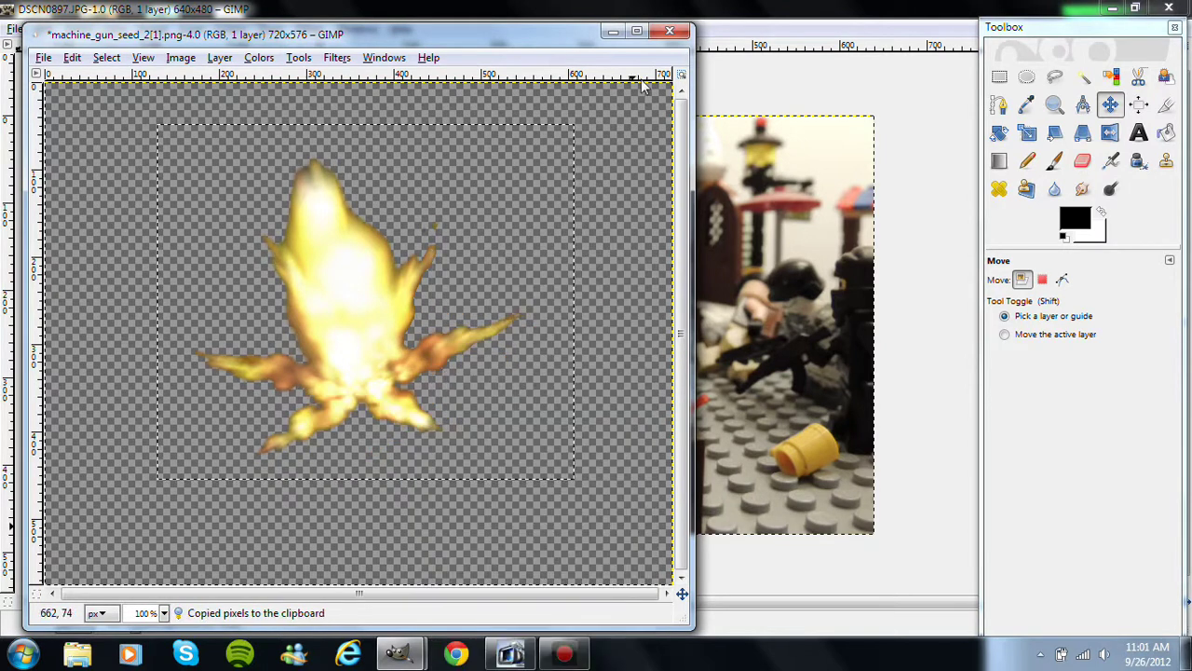
left_click(613, 31)
right_click(616, 240)
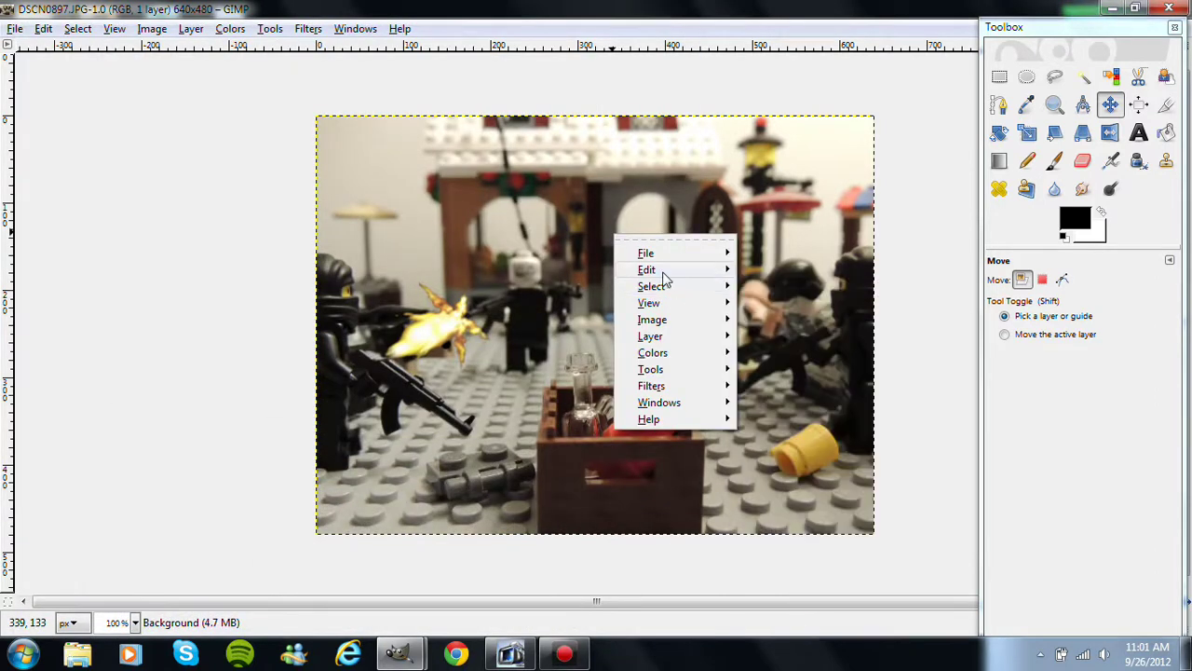
mouse_move(657, 270)
left_click(782, 406)
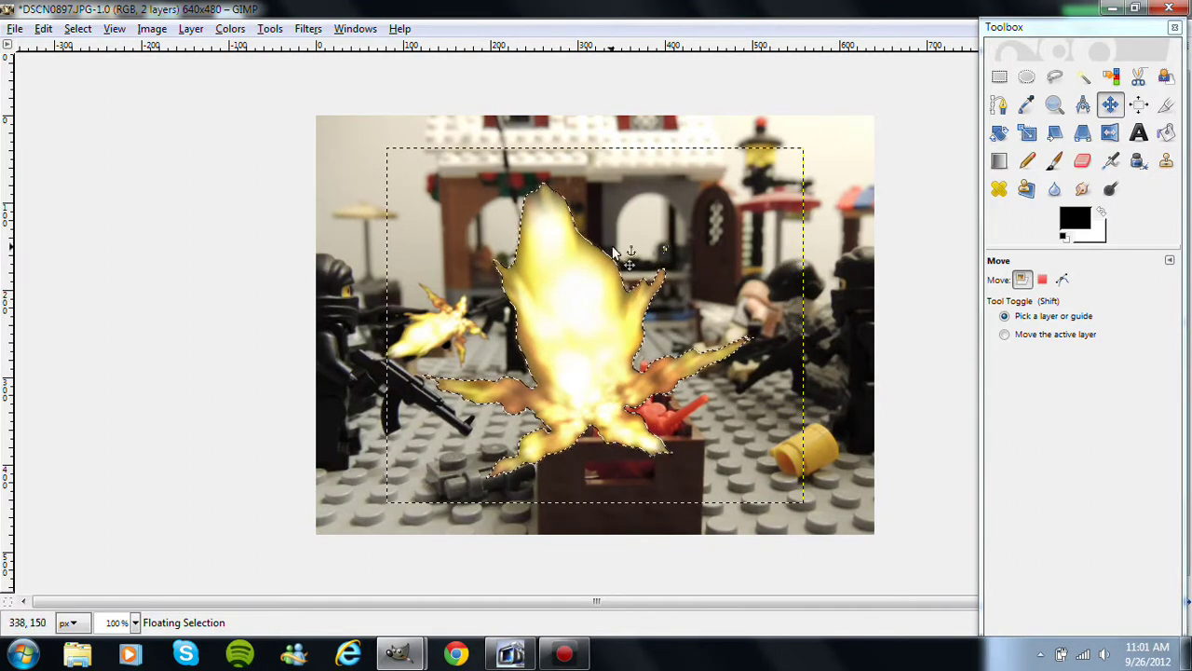
Step: Scale the pasted explosion to 145×138 pixels beside the lower-left gun
left_click(998, 132)
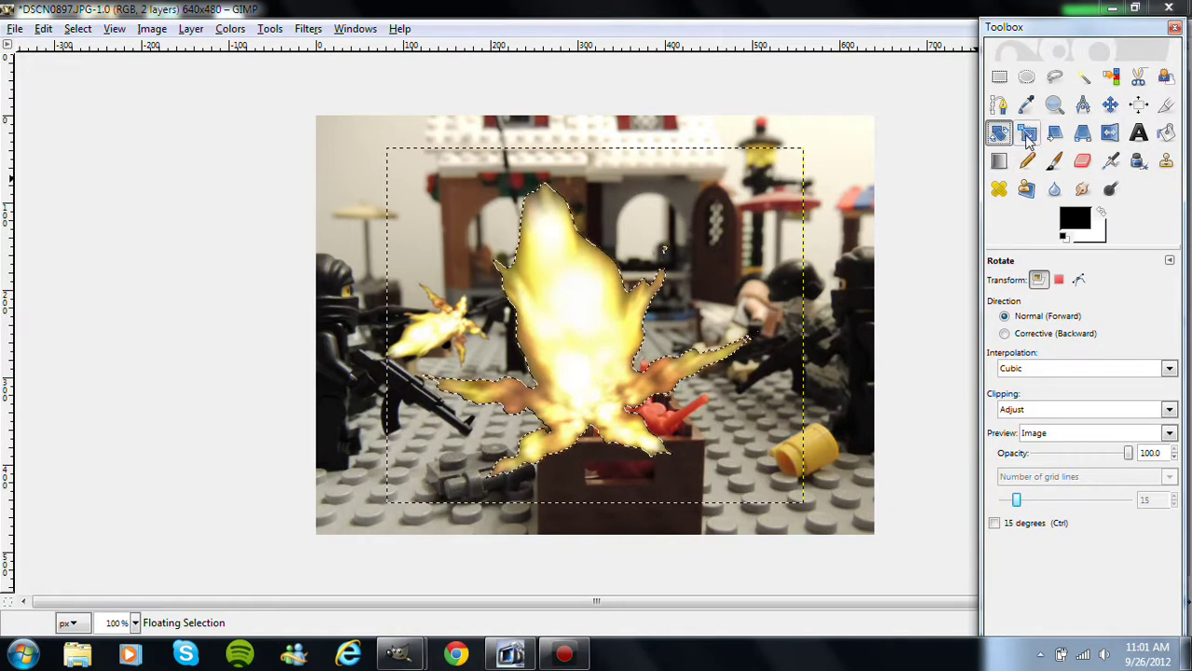
left_click(1028, 136)
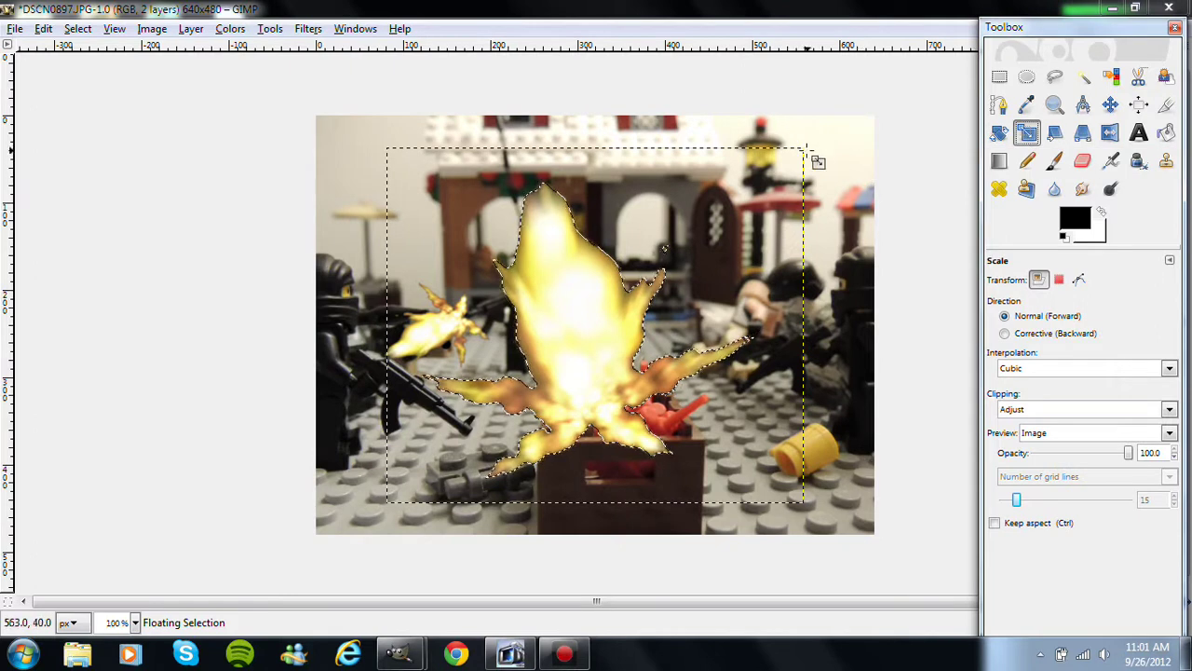
left_click_drag(808, 161, 490, 408)
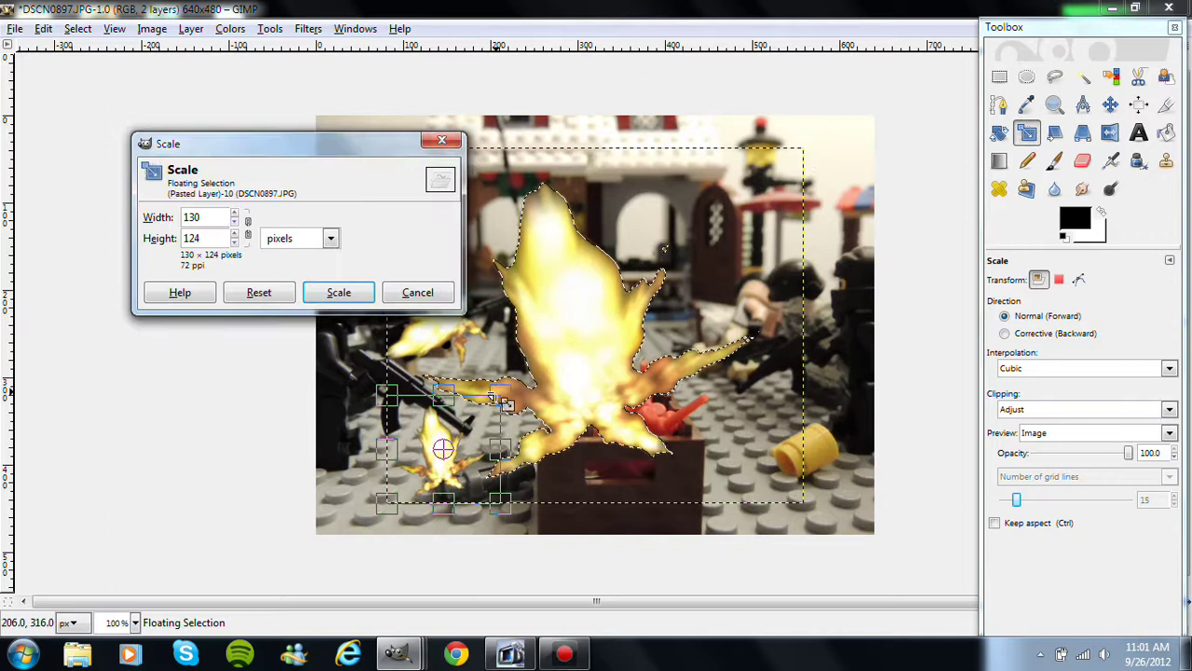
right_click(513, 394)
left_click(511, 395)
right_click(506, 391)
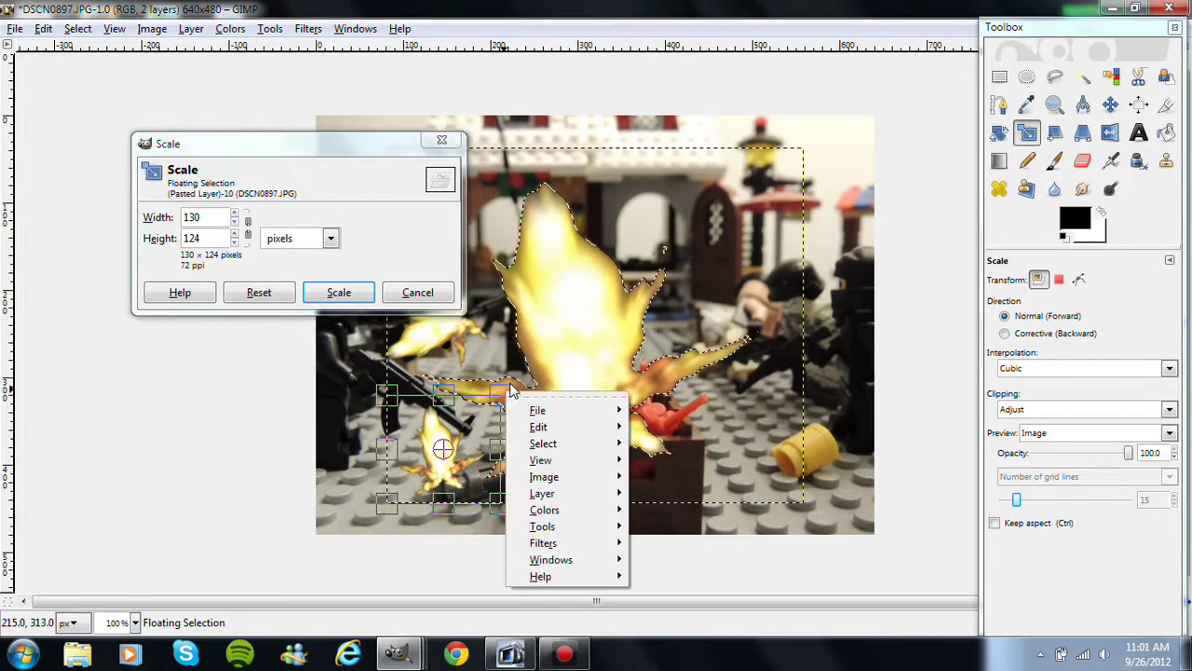
left_click(503, 394)
left_click_drag(510, 400, 525, 384)
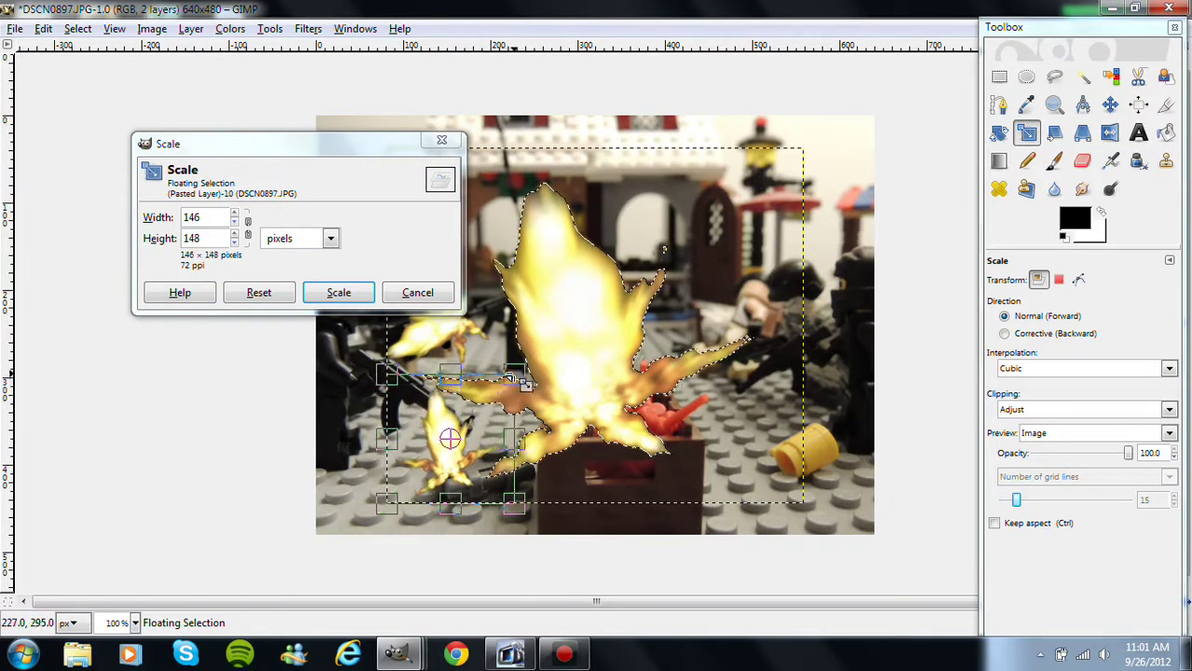
left_click(351, 294)
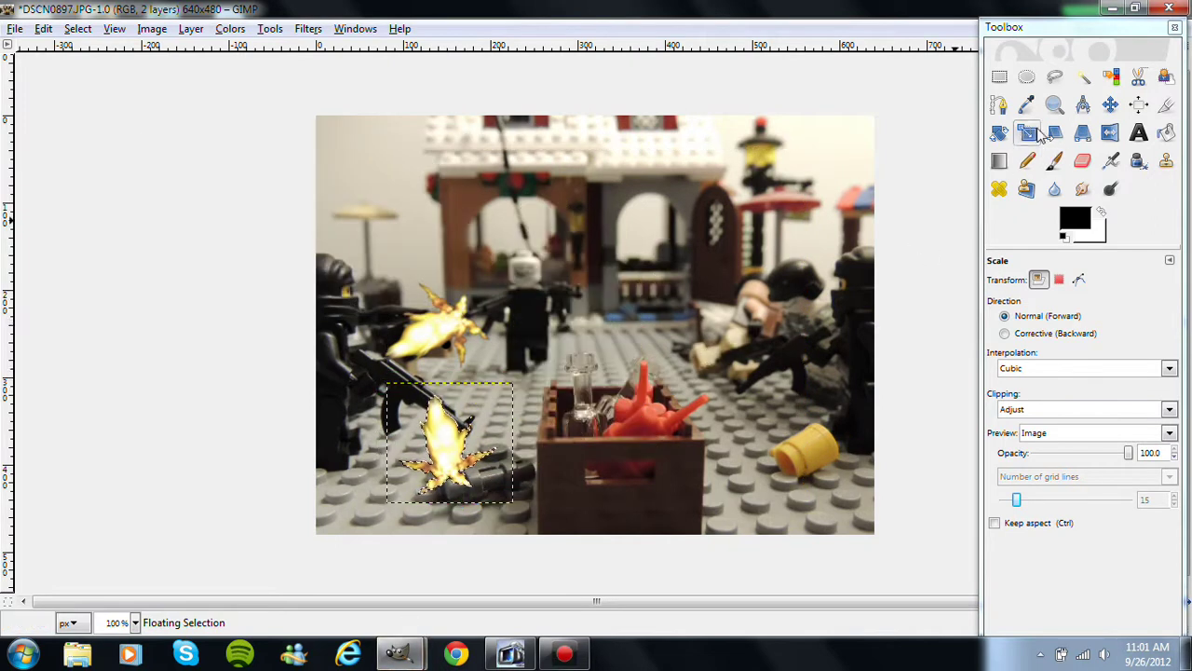
Step: Rotate the flash about 100°, move it to the middle figure's gun, and anchor it
left_click(1000, 134)
left_click_drag(471, 383, 510, 495)
left_click(230, 210)
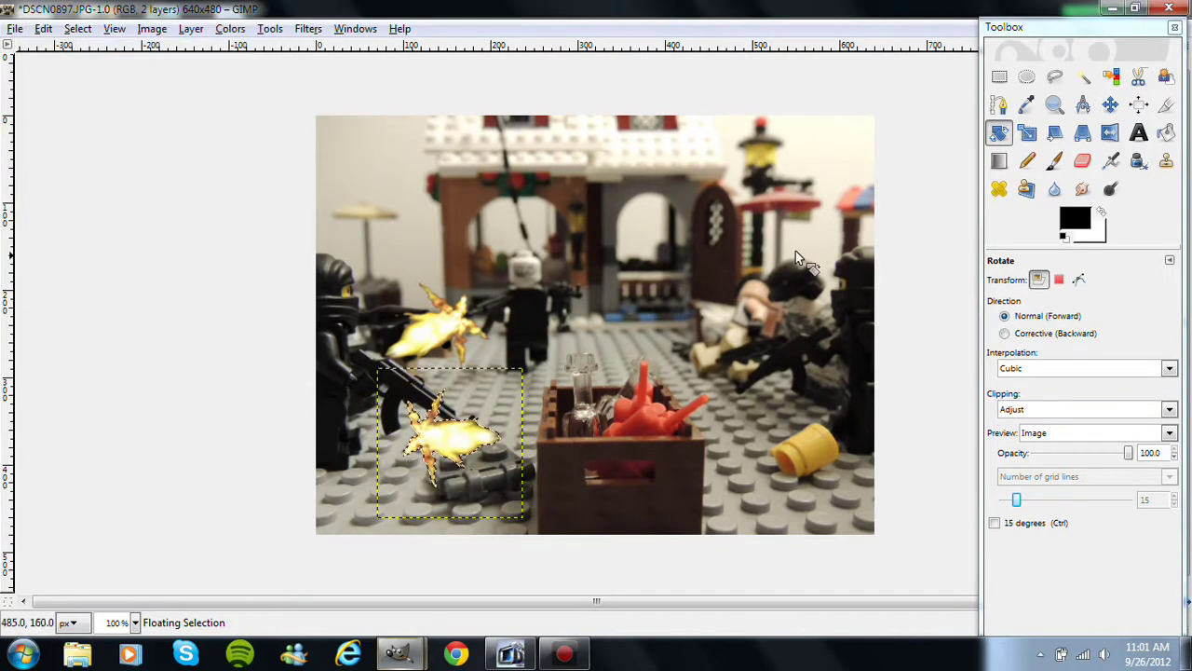
left_click(1109, 106)
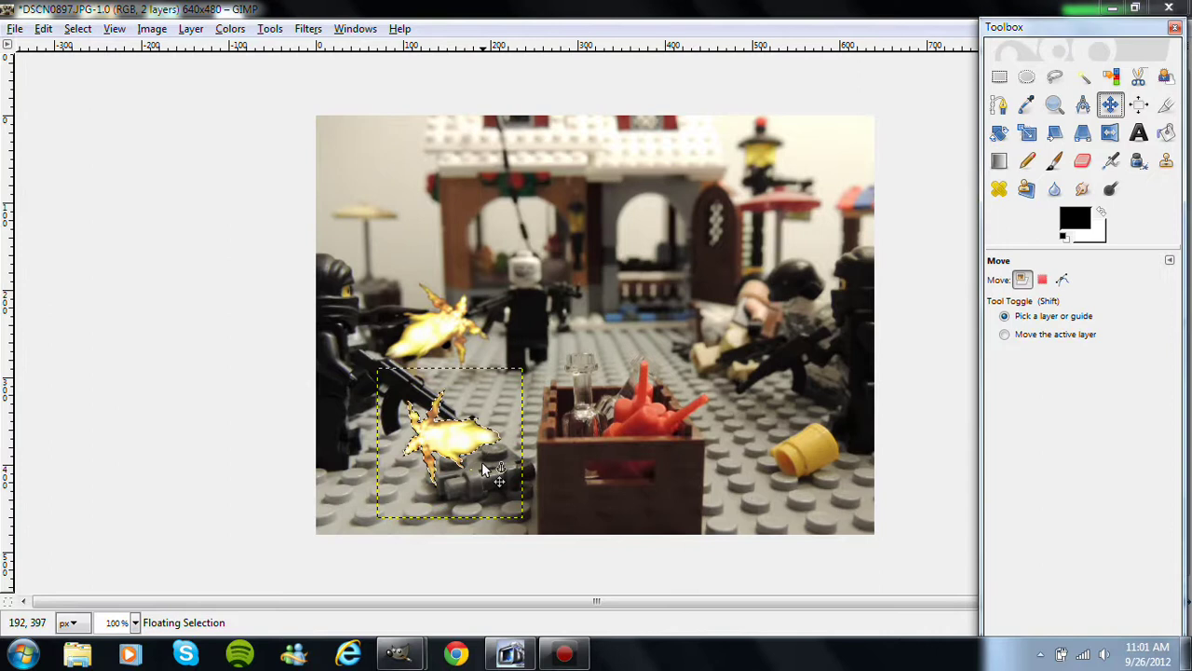
left_click_drag(451, 448, 625, 293)
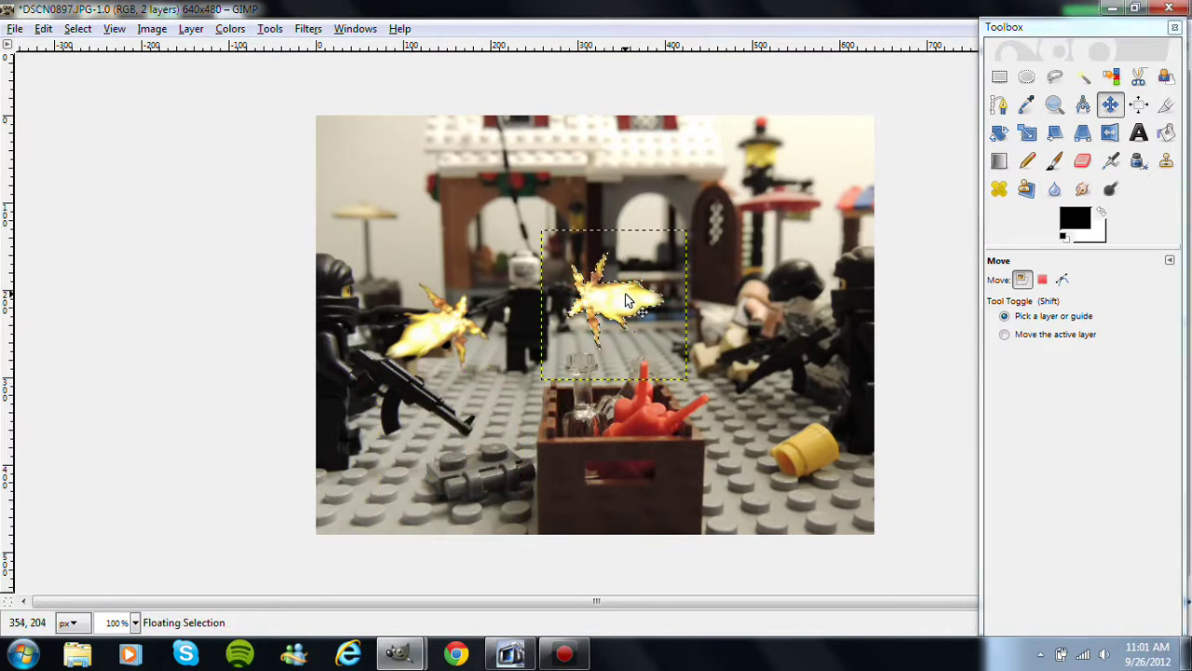
left_click(662, 347)
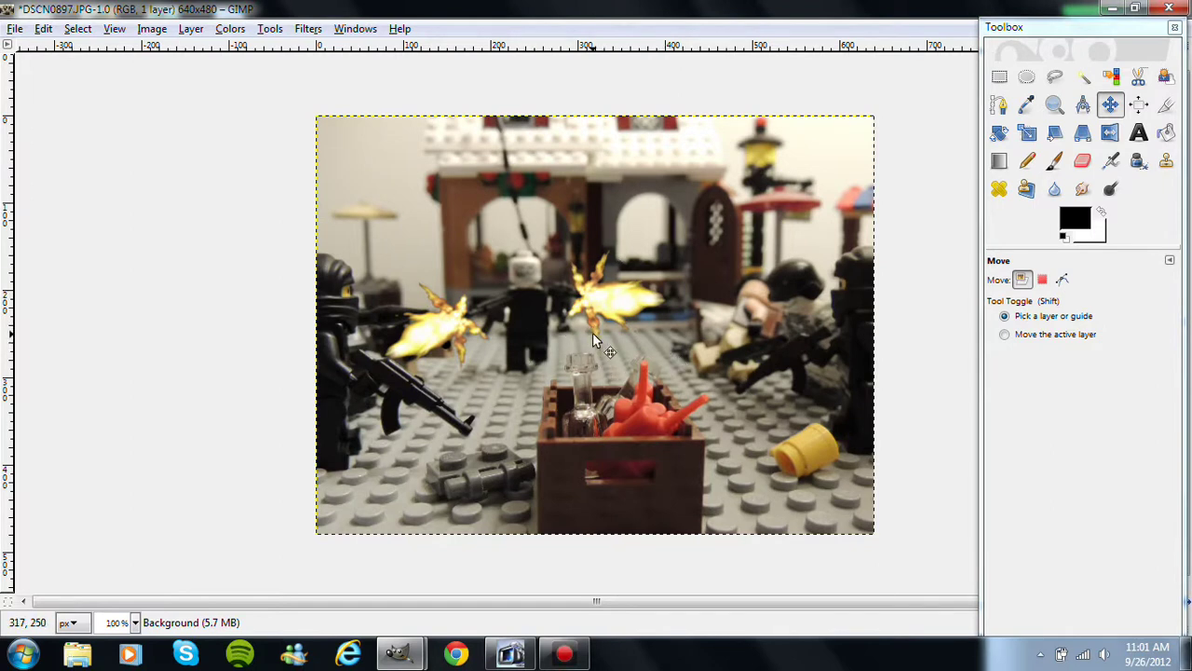
Step: Turn on Blur/Sharpen fade out with its length clamped to 32767 px
left_click(1056, 192)
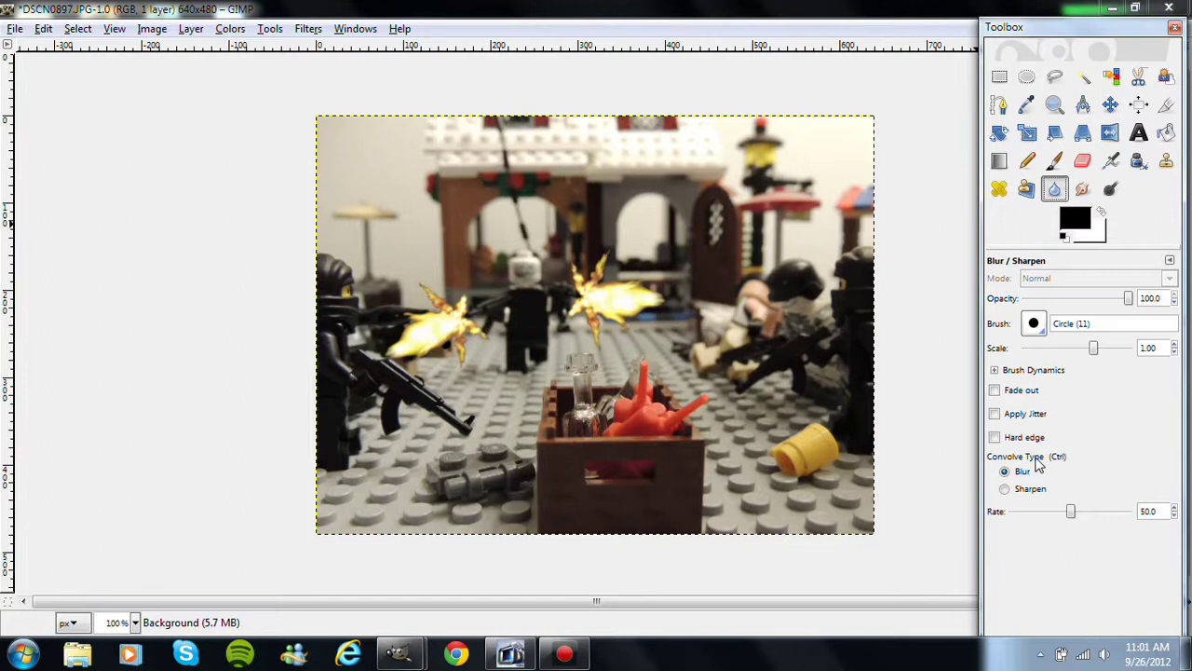
left_click(995, 391)
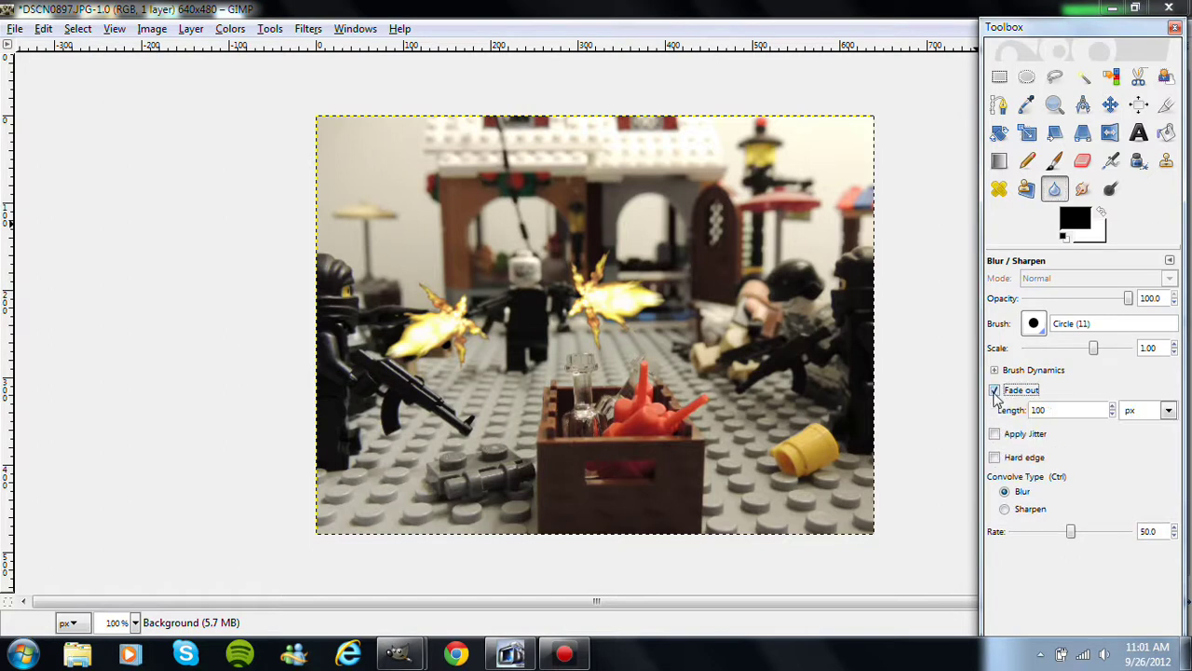
left_click(1083, 412)
type("0000000000")
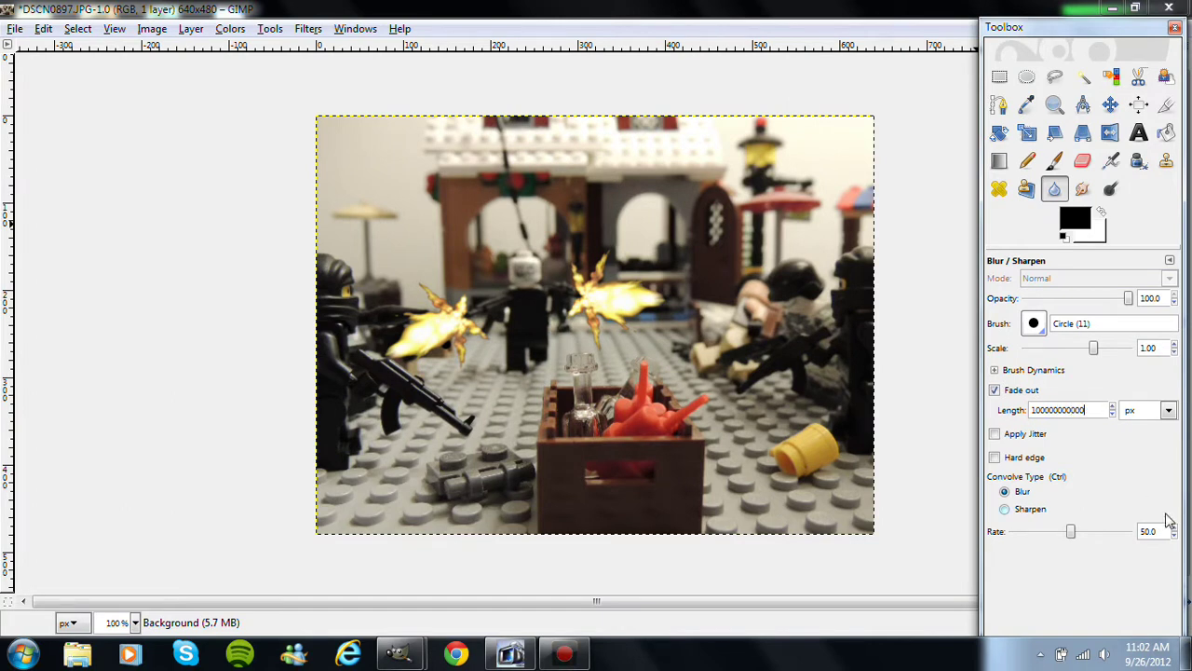
key("Return")
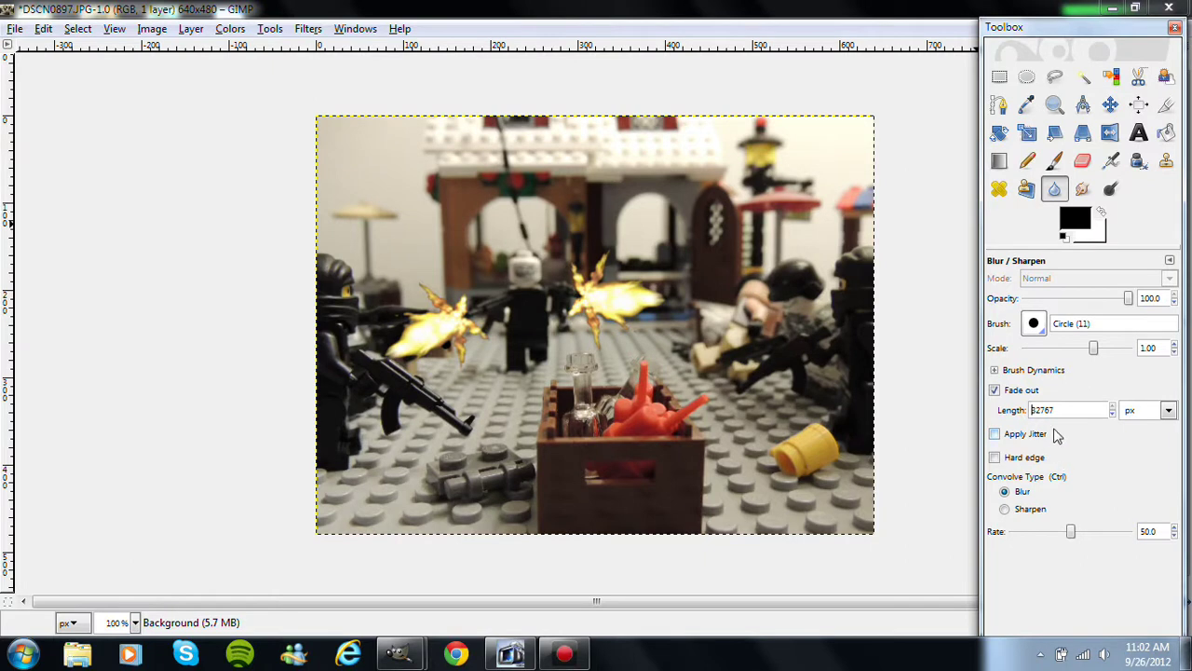
Step: Switch to the Circle (19) brush and blur the edges of the central muzzle flash
left_click(1034, 323)
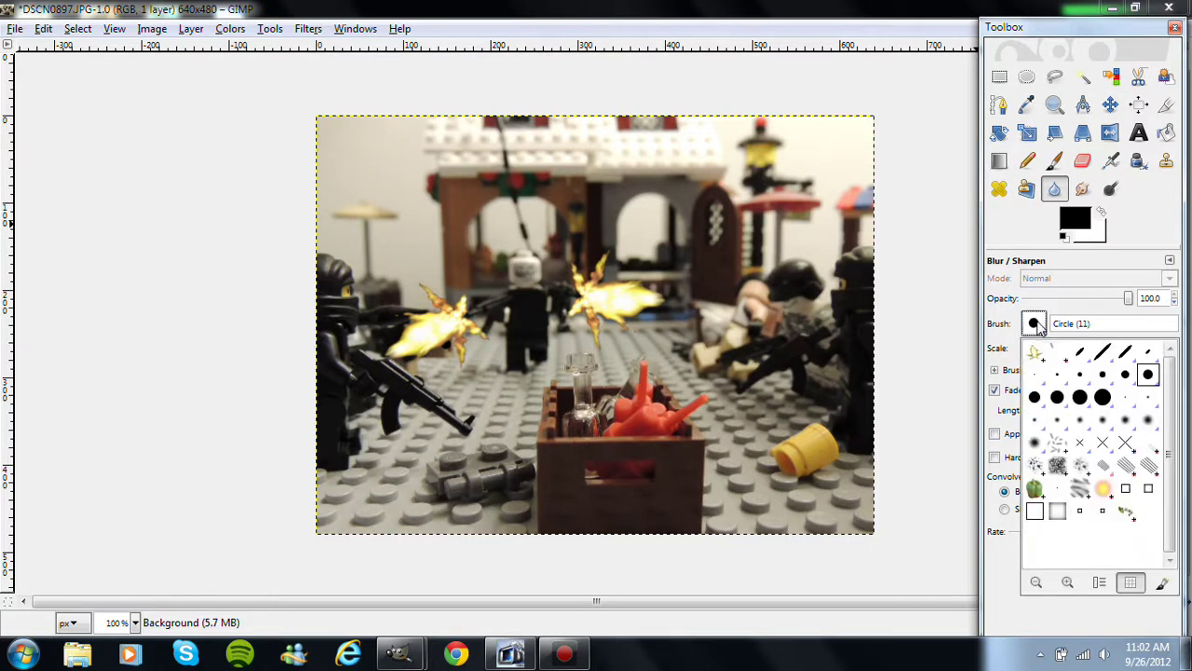
left_click(1098, 399)
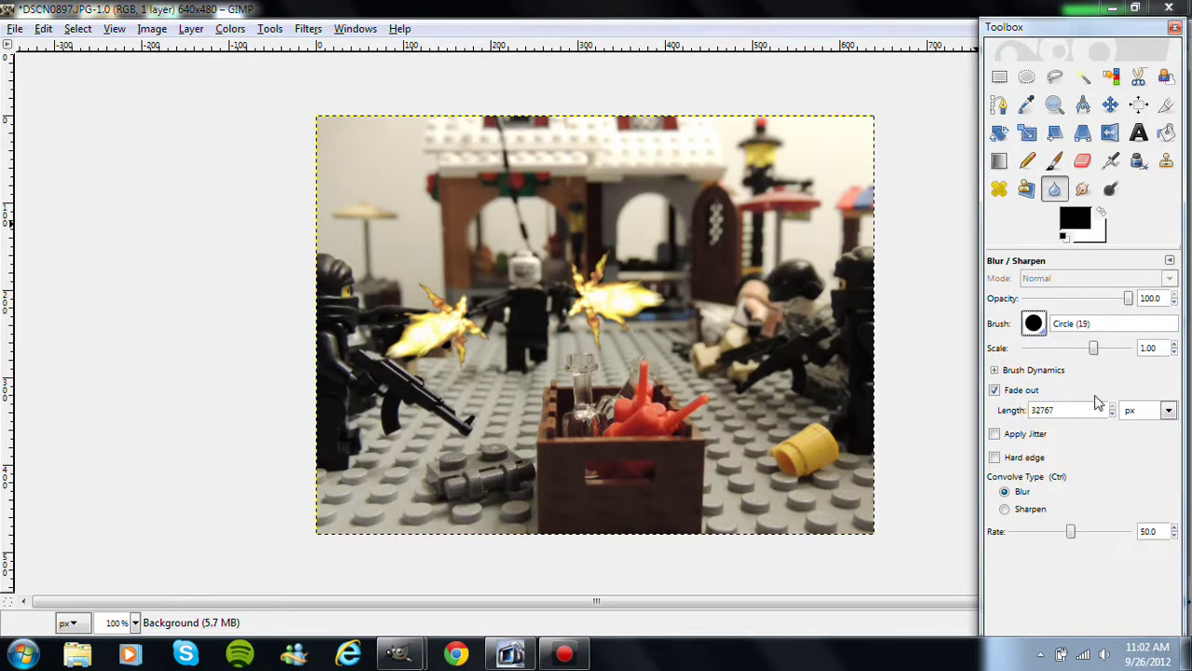
left_click(596, 319)
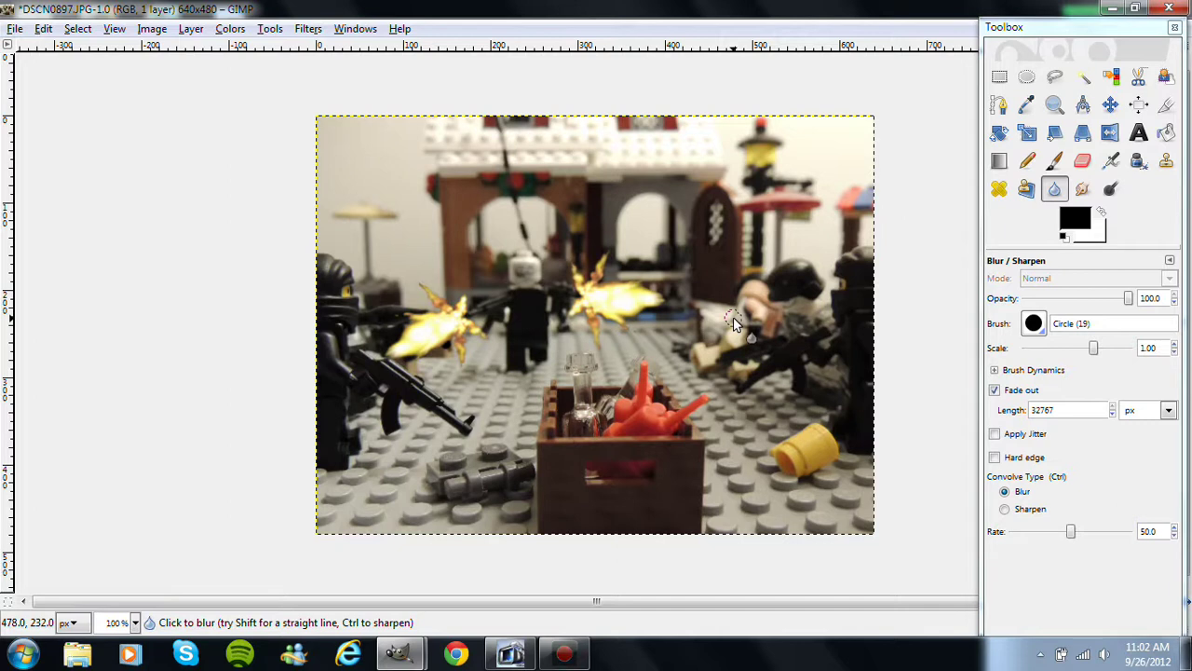
mouse_move(586, 660)
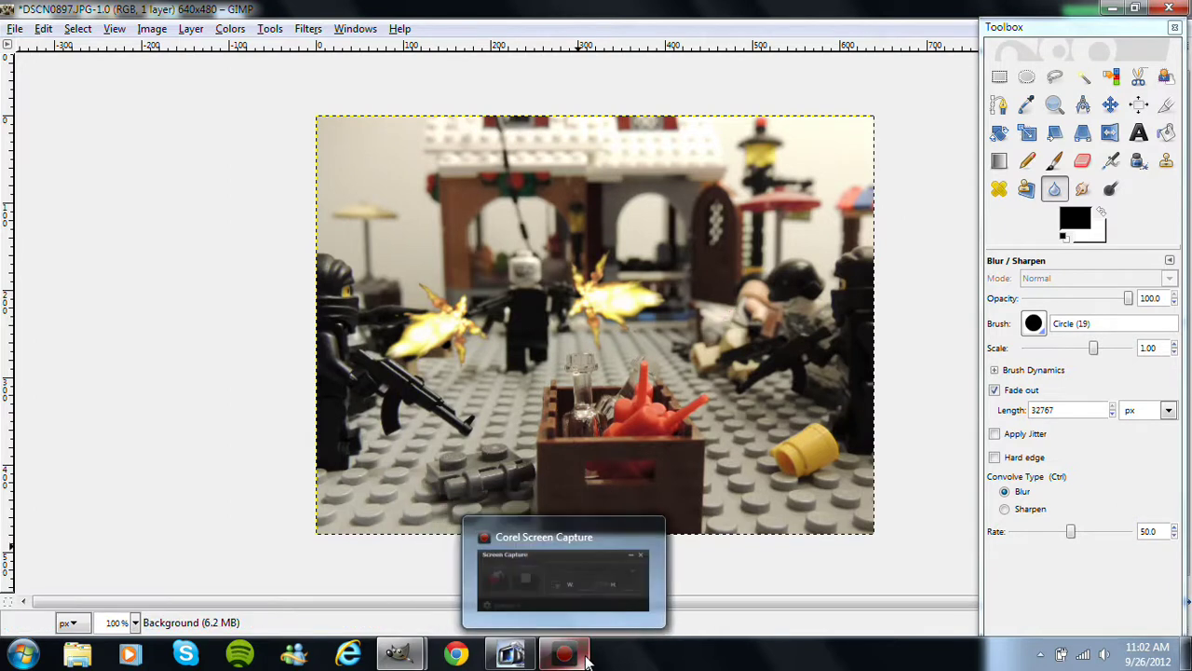